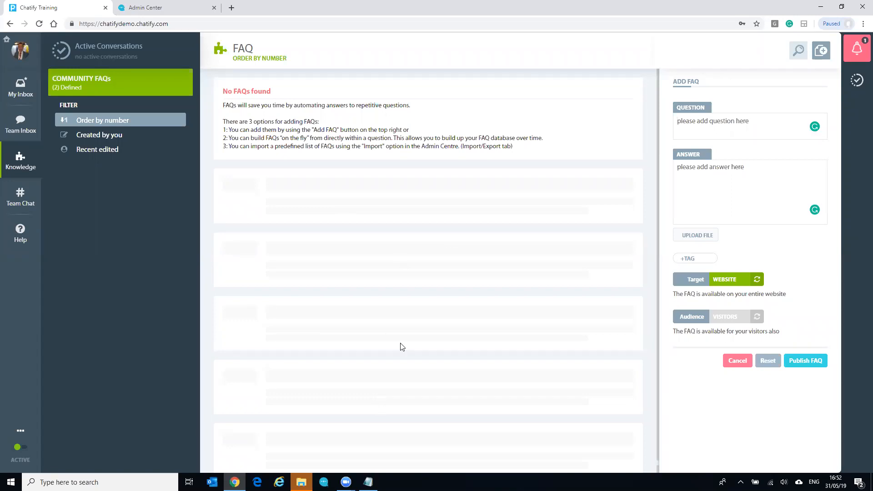
# Paste the question 'What are your opening hours?' from the notes into the FAQ Question field
pyautogui.click(368, 482)
pyautogui.moveTo(236, 91); pyautogui.dragTo(125, 92)
pyautogui.hotkey('ctrl', 'c')
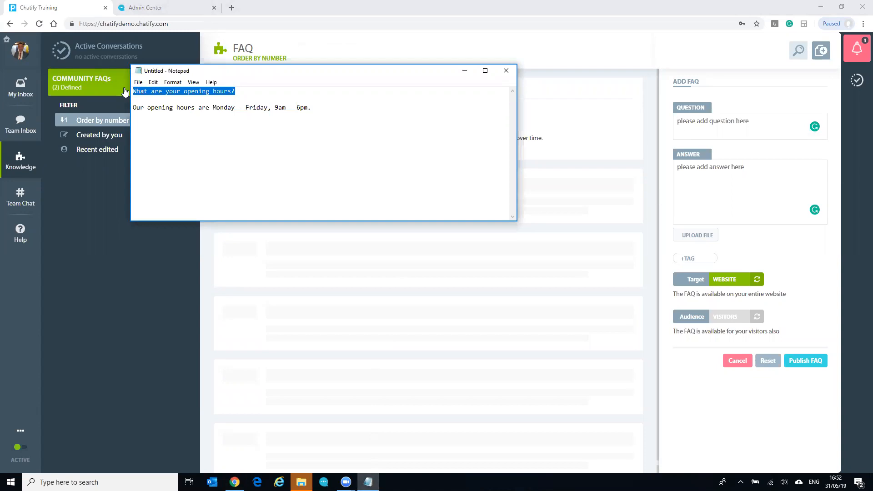
pyautogui.click(695, 121)
pyautogui.hotkey('ctrl', 'v')
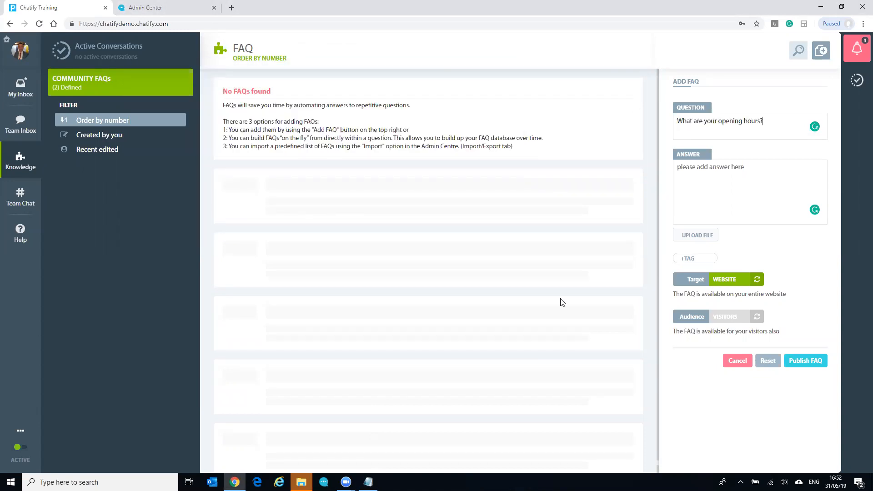
# Paste the 'Monday - Friday, 9am - 6pm' answer from the notes into the Answer field
pyautogui.click(369, 482)
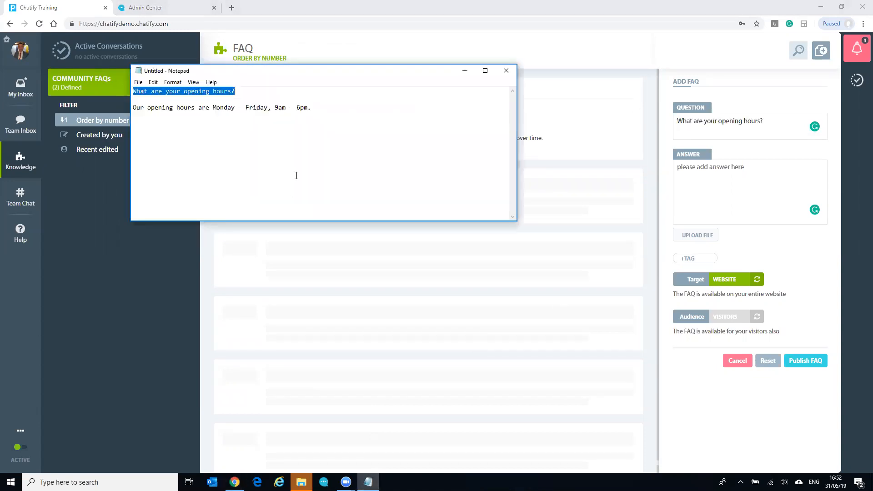
pyautogui.moveTo(319, 111); pyautogui.dragTo(113, 113)
pyautogui.hotkey('ctrl', 'c')
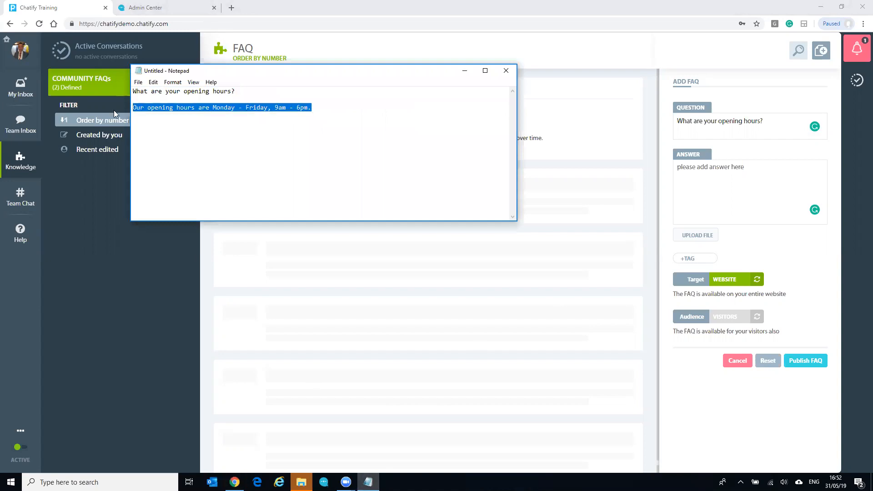
pyautogui.click(464, 69)
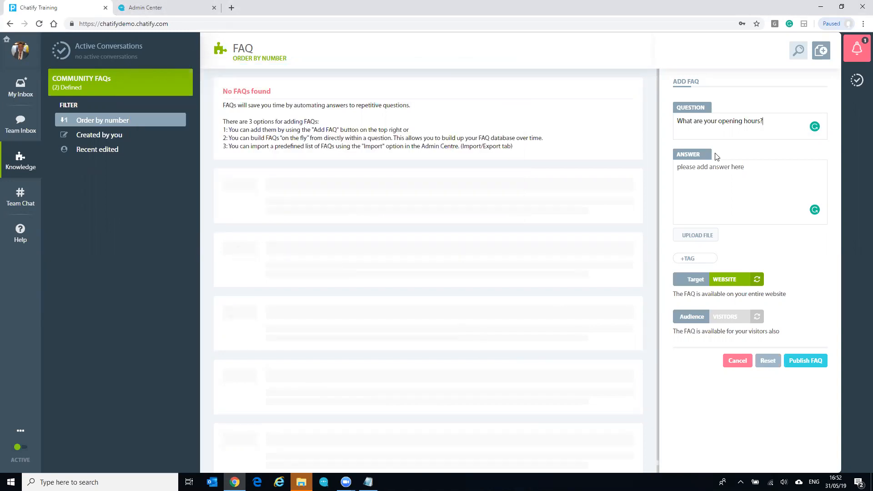
pyautogui.click(738, 178)
pyautogui.hotkey('ctrl', 'v')
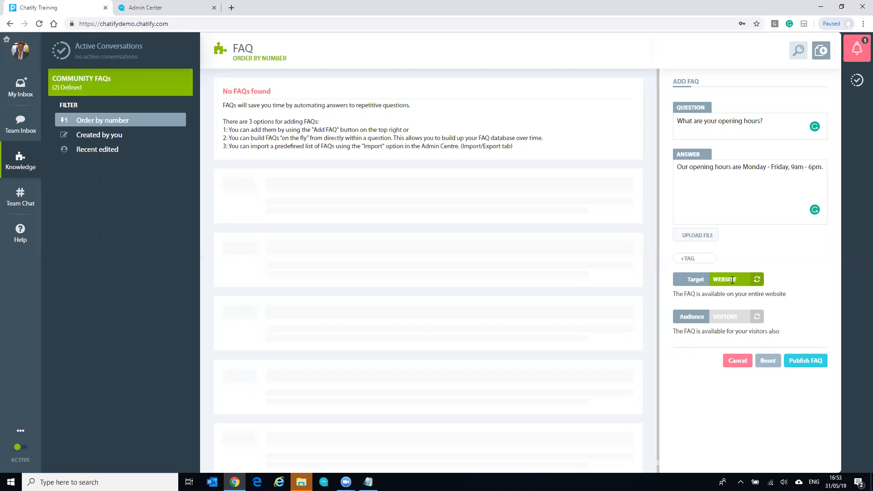
# Publish the opening-hours FAQ with Target set to Website and Audience set to Visitors
pyautogui.click(732, 280)
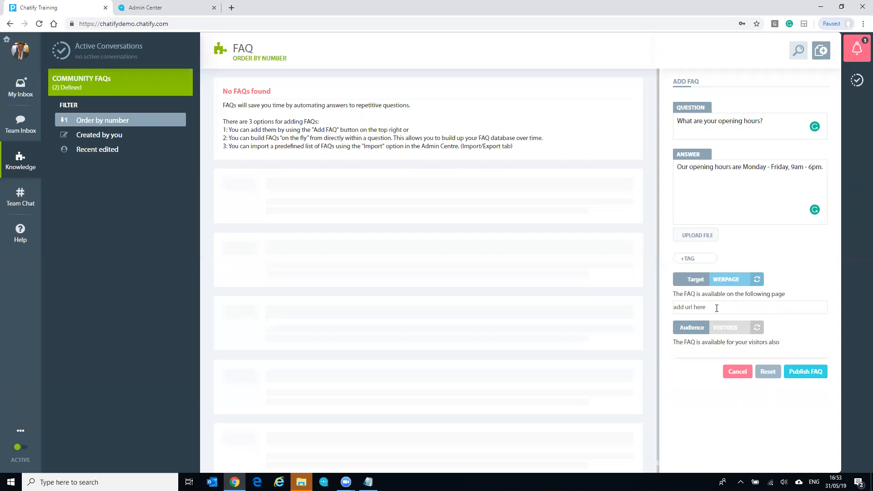
pyautogui.click(726, 279)
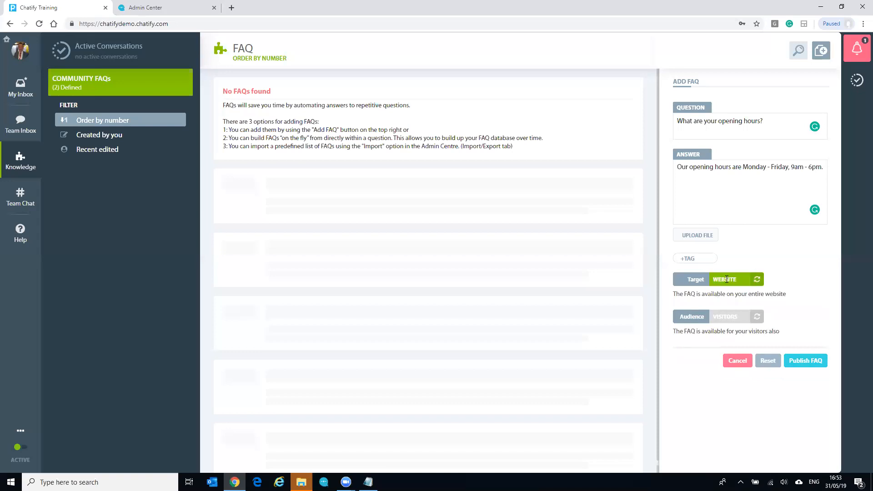
pyautogui.click(734, 317)
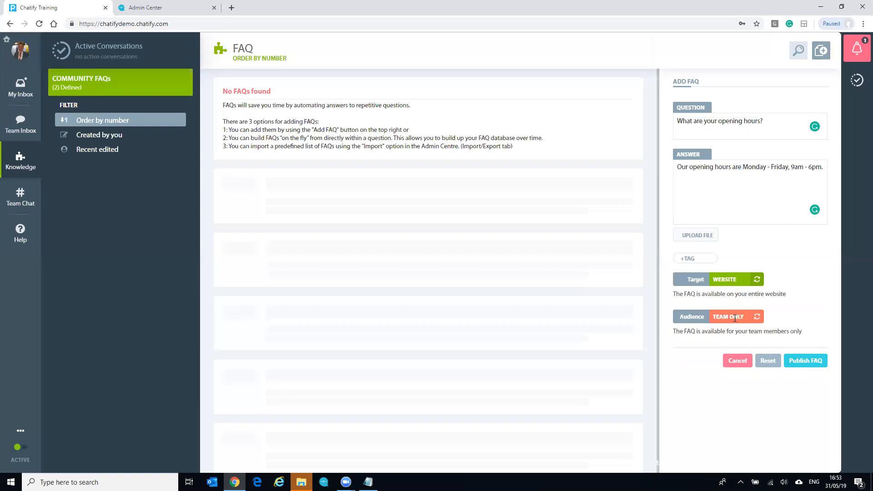
pyautogui.click(735, 318)
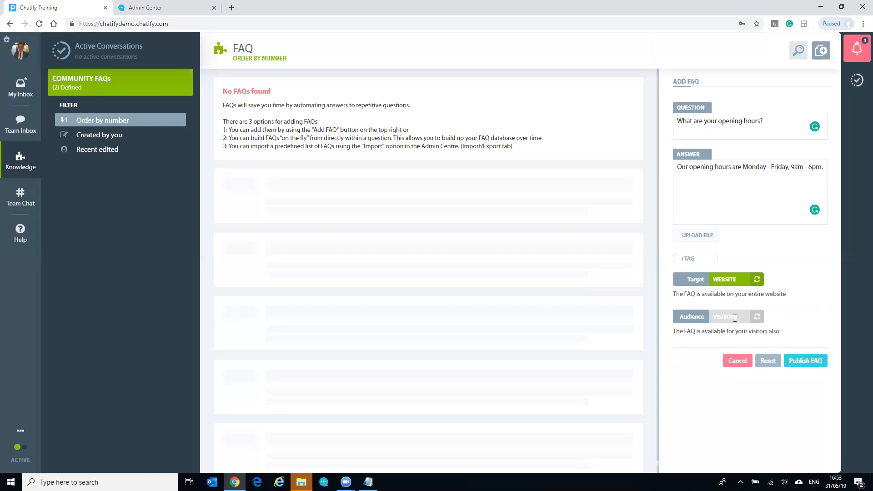
pyautogui.click(805, 361)
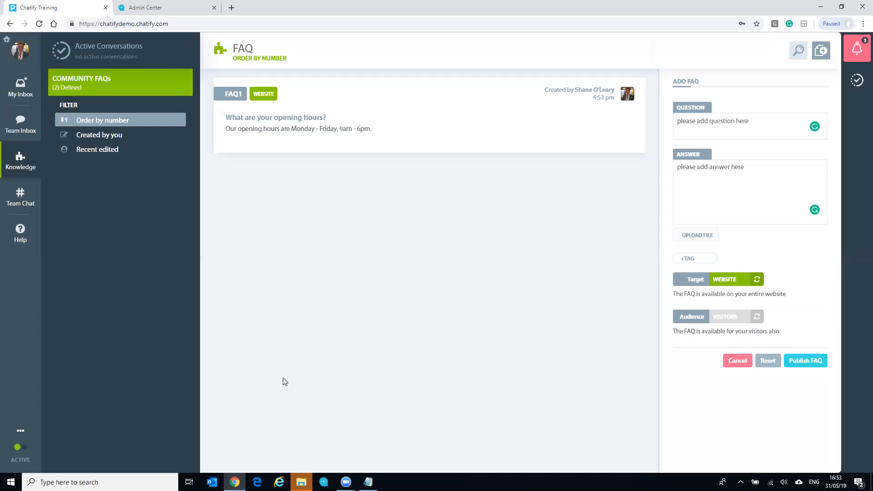
pyautogui.click(235, 482)
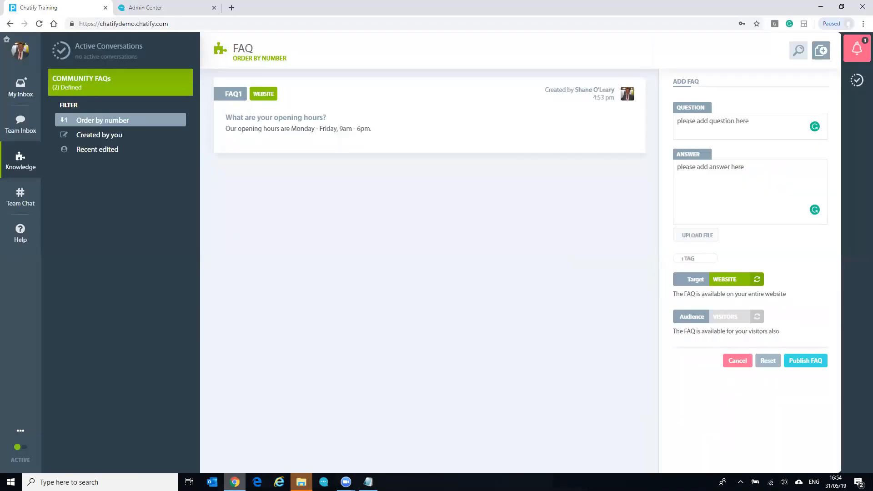
# Load the Chatify demo page indexdemo.html in a new Chrome incognito window
pyautogui.rightClick(235, 482)
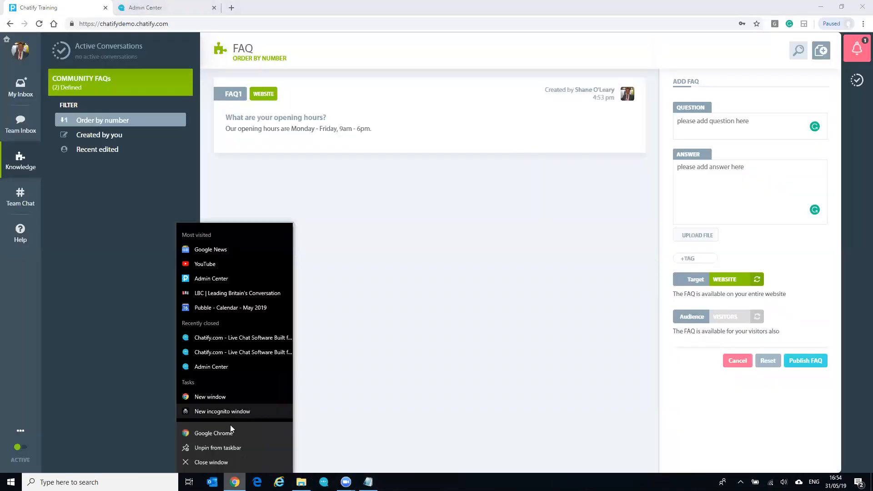
pyautogui.click(252, 411)
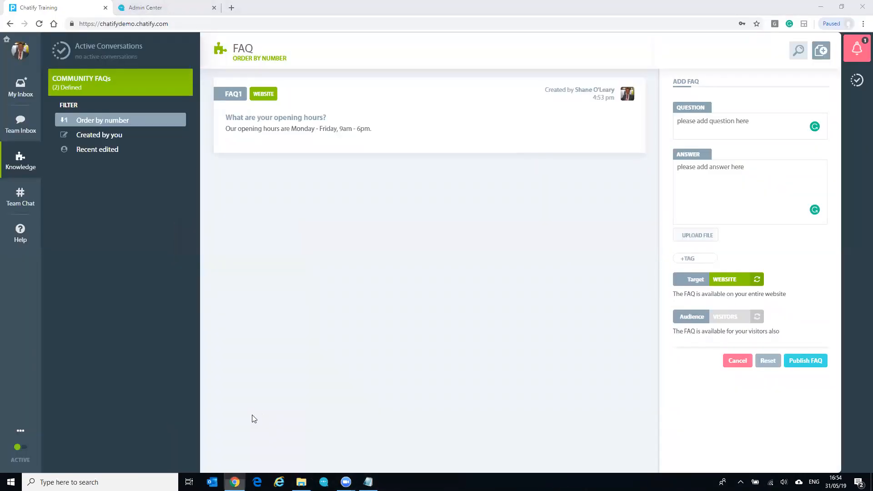
pyautogui.write('in')
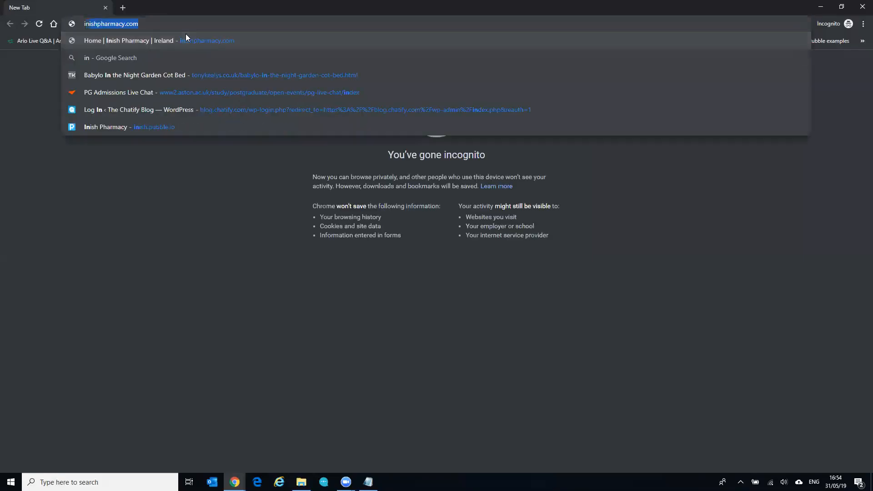
pyautogui.write('dex')
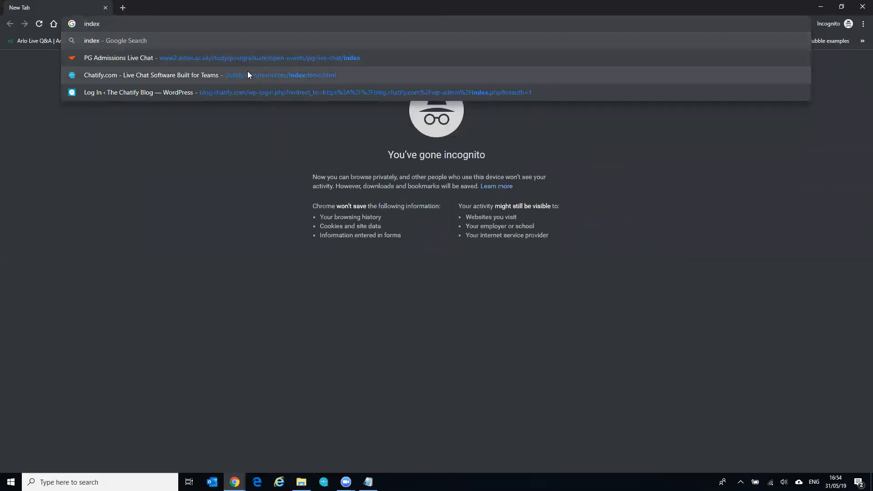
pyautogui.click(251, 77)
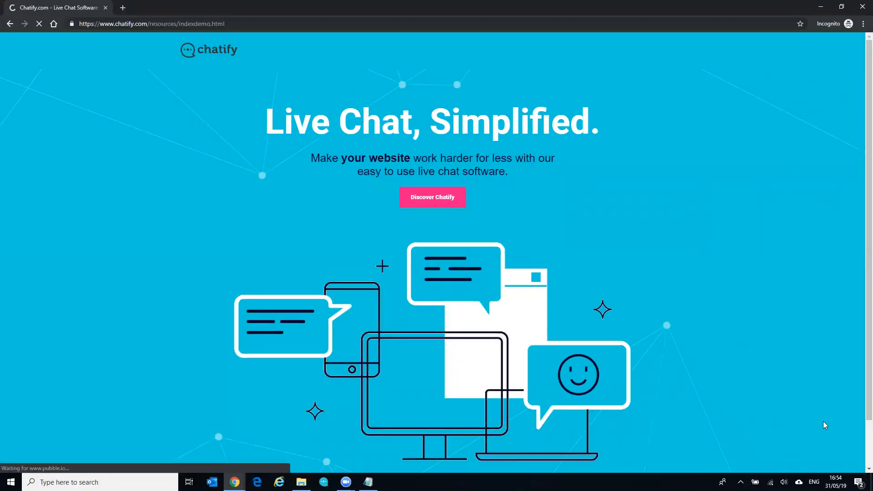
# Ask 'When are you open?' in the demo chat widget and submit an email address for notifications
pyautogui.click(840, 454)
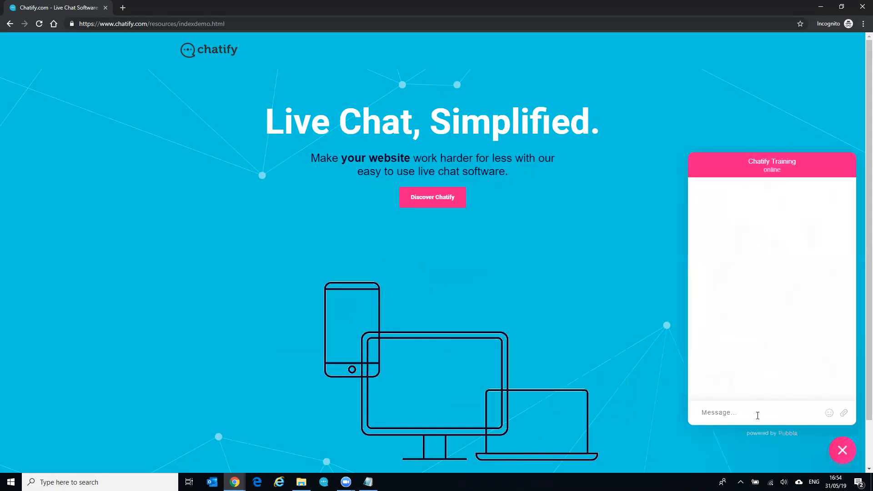
pyautogui.write('When ')
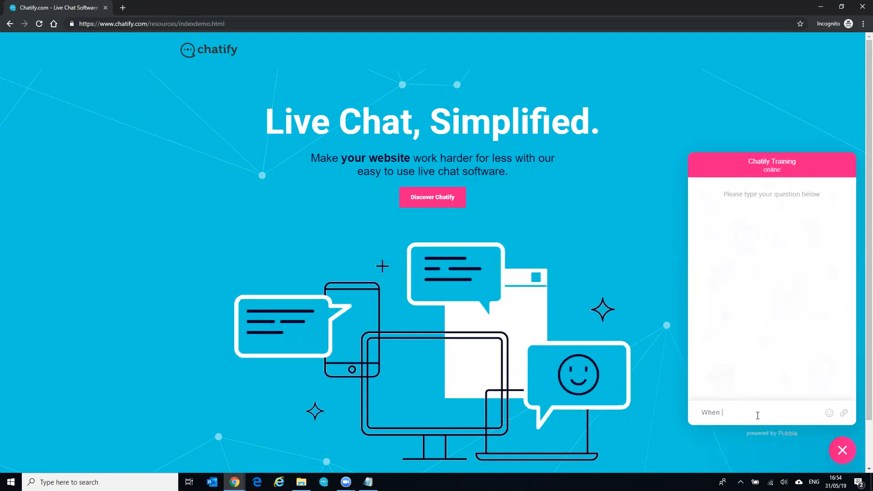
pyautogui.write('are you open?')
pyautogui.press('Return')
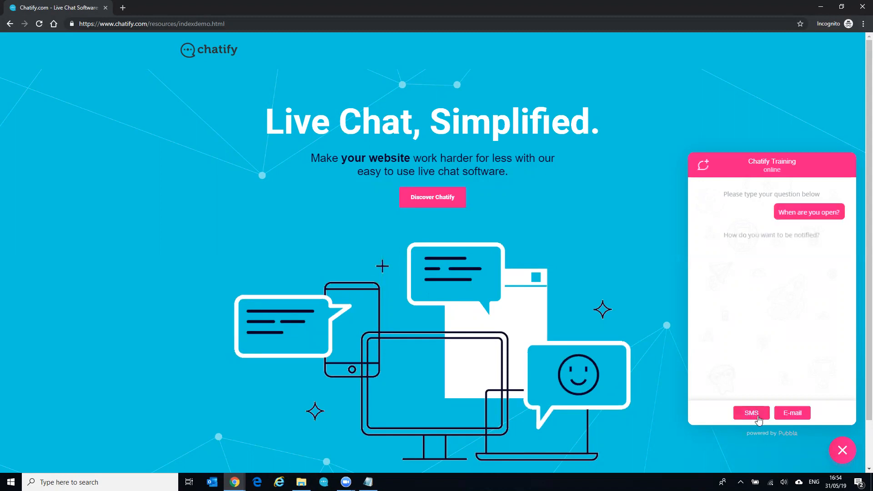
pyautogui.click(781, 418)
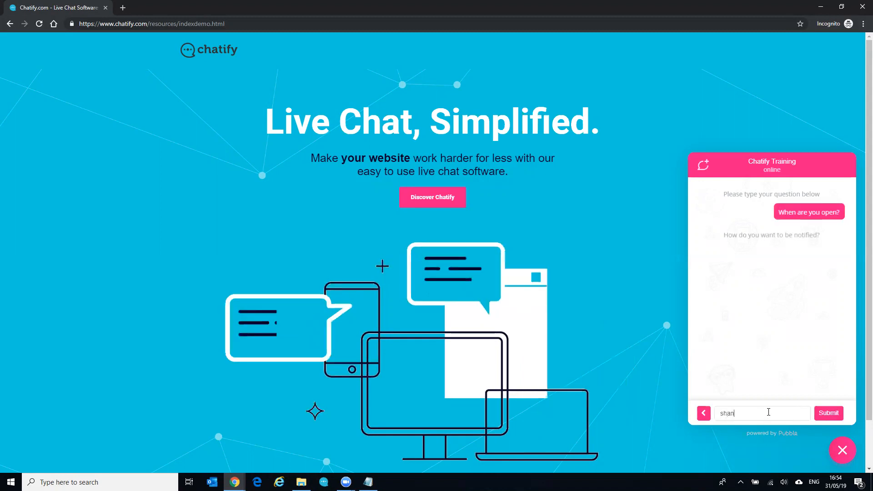
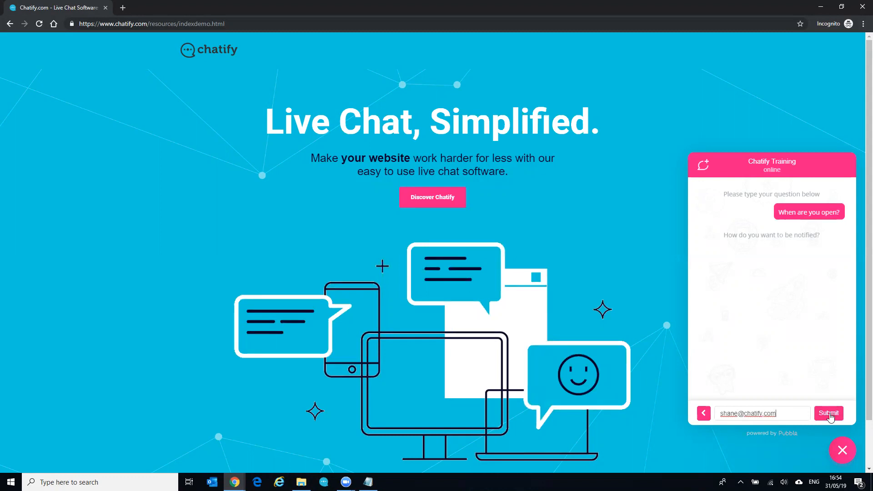
pyautogui.click(829, 413)
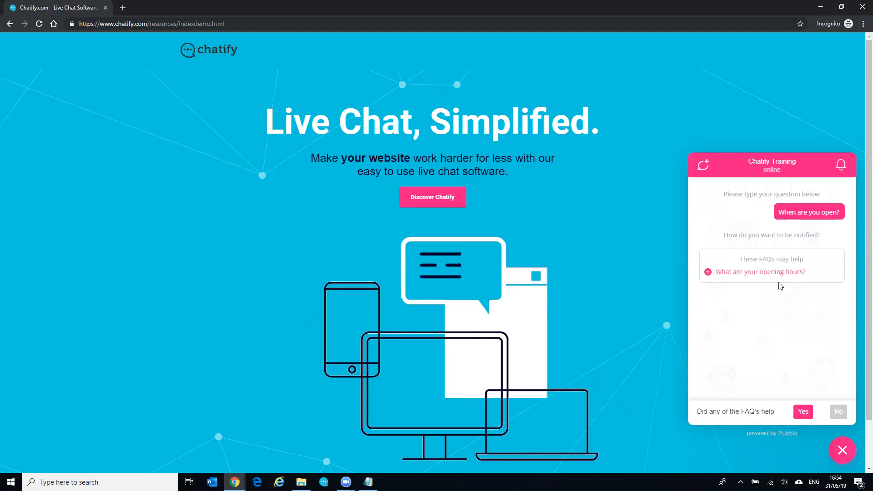
# Expand the suggested opening-hours FAQ, confirm it answered the question, and end the chat
pyautogui.click(708, 273)
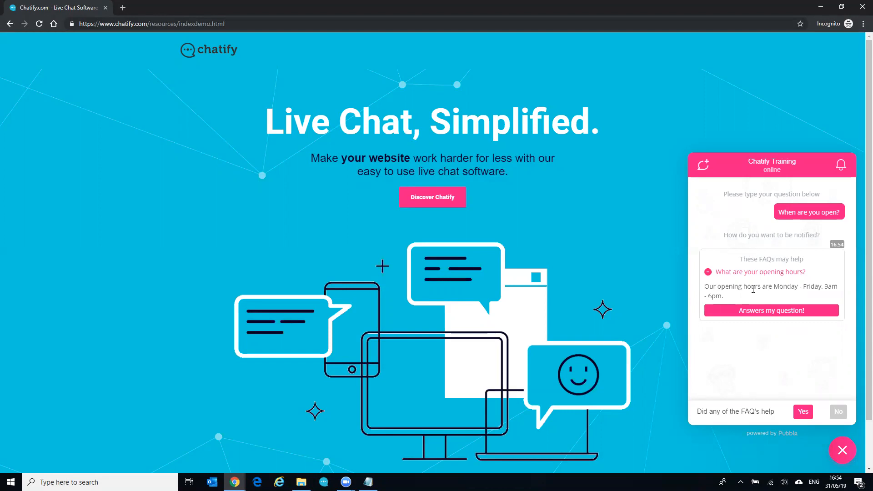
pyautogui.click(769, 311)
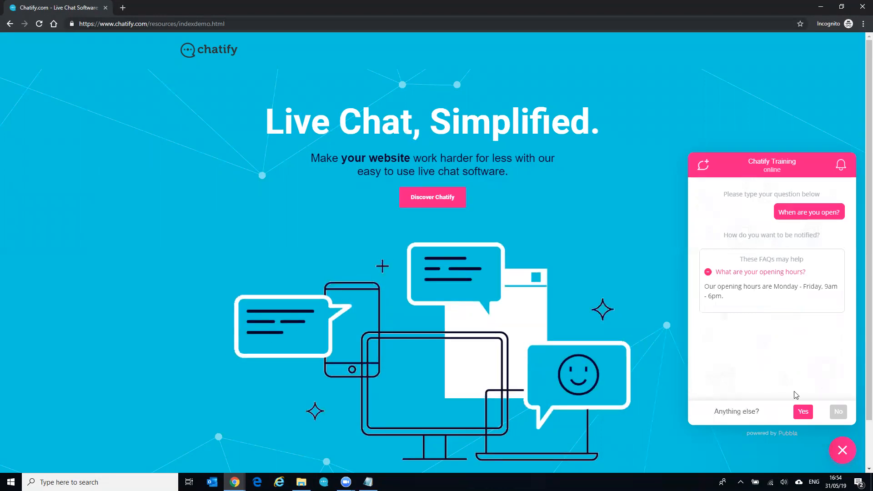
pyautogui.click(839, 414)
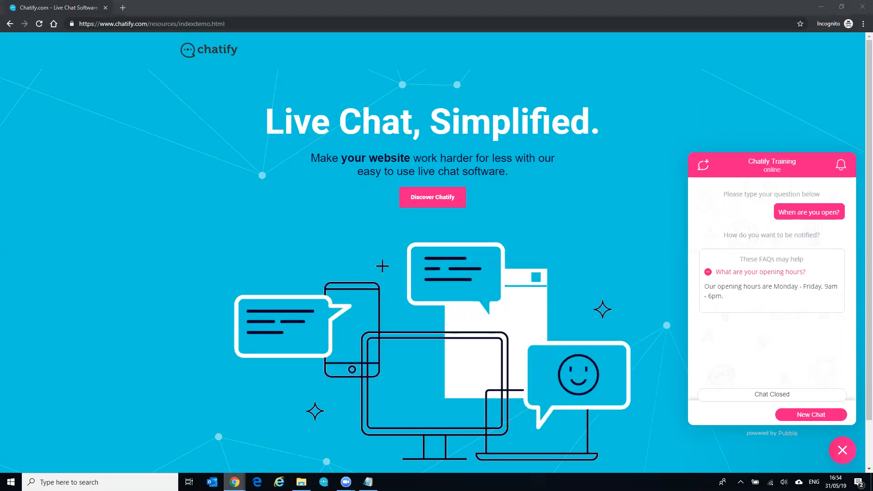
pyautogui.moveTo(235, 482)
pyautogui.click(201, 437)
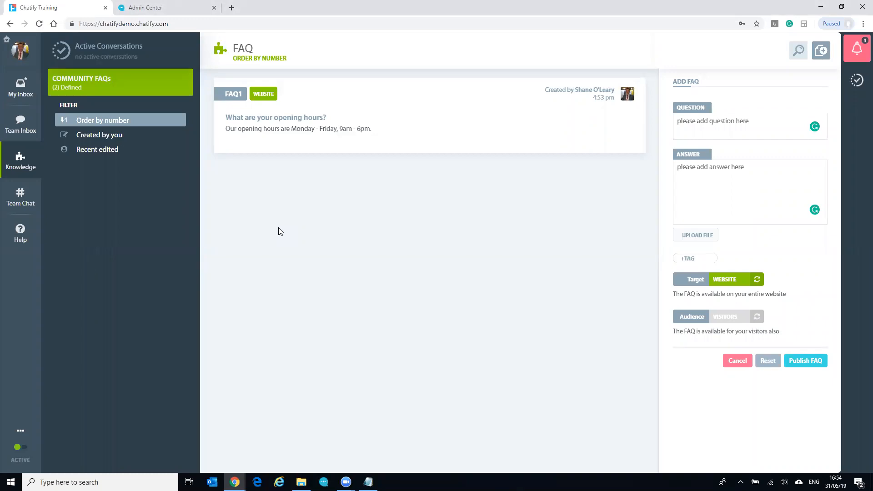
# Open the in-progress Q16 conversation in Team Inbox and select the guest's GDPR question
pyautogui.click(27, 120)
pyautogui.click(411, 51)
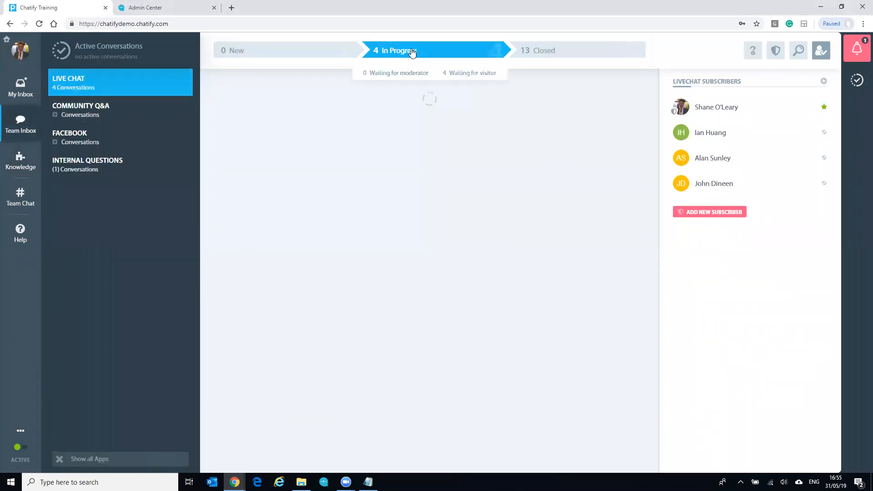
pyautogui.click(399, 131)
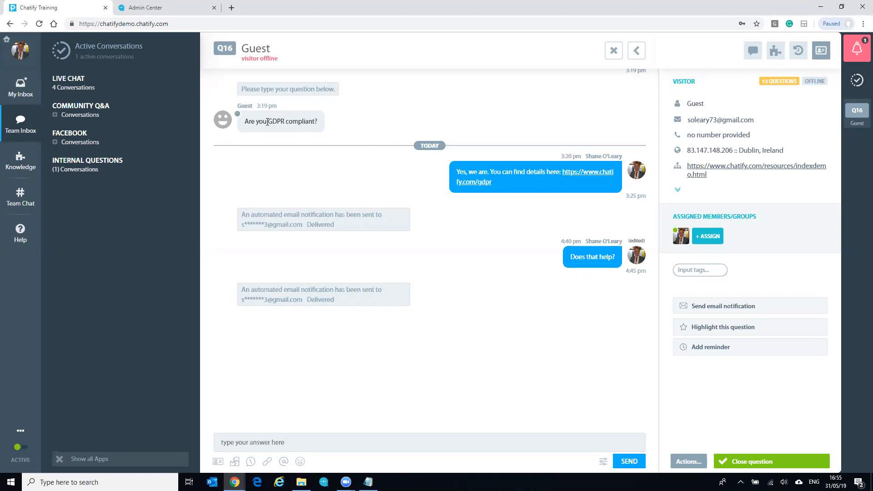
pyautogui.click(237, 118)
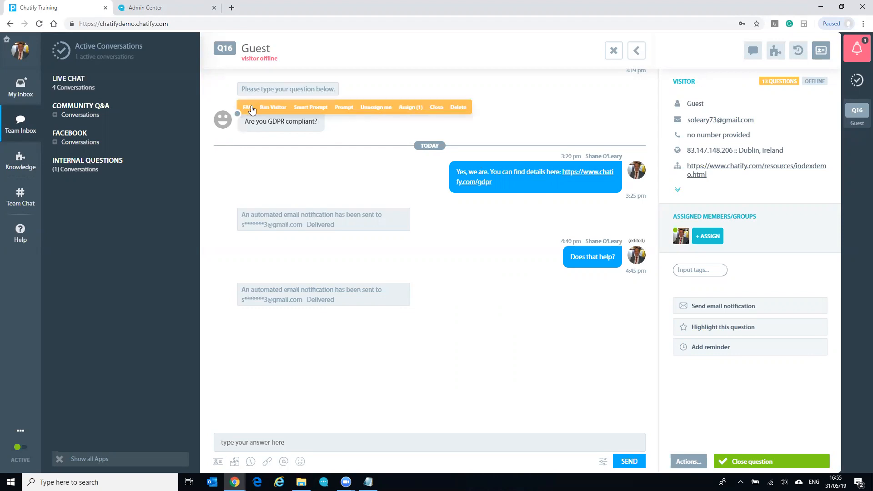
# Turn the guest's question into an FAQ answered by the agent's chatify.com/gdpr reply, and publish it
pyautogui.click(247, 108)
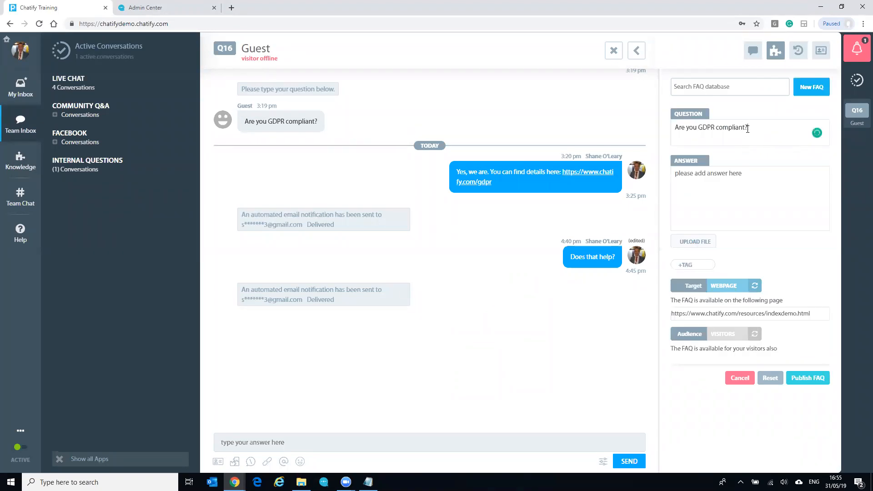
pyautogui.click(623, 167)
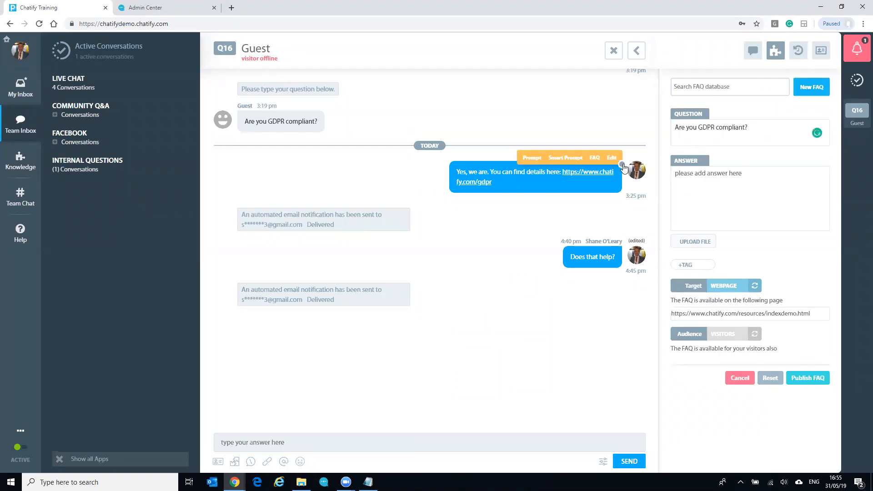
pyautogui.click(592, 161)
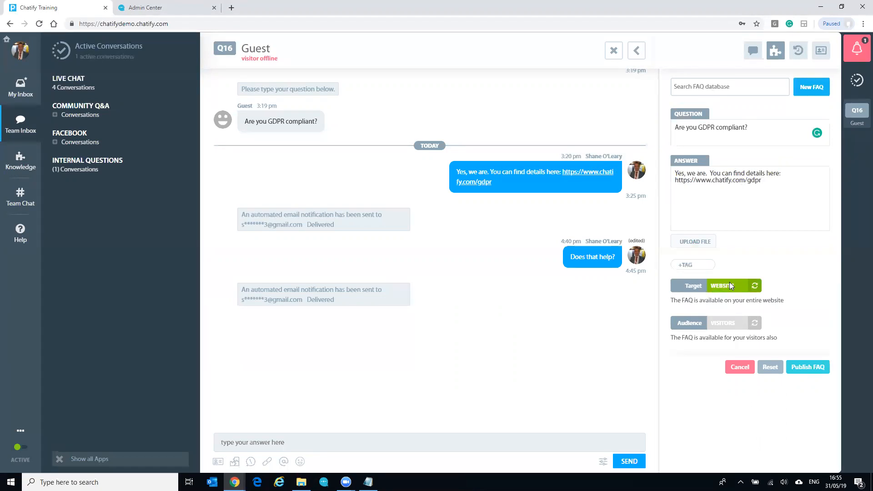
pyautogui.click(803, 367)
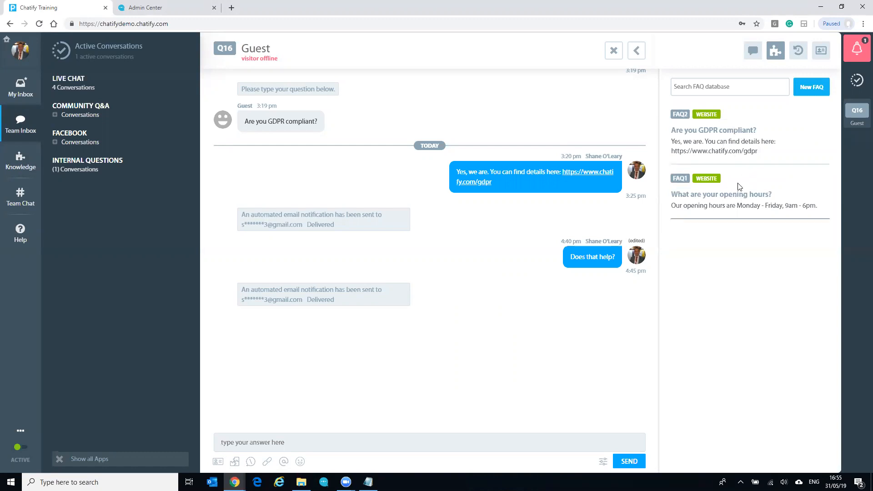
pyautogui.click(31, 161)
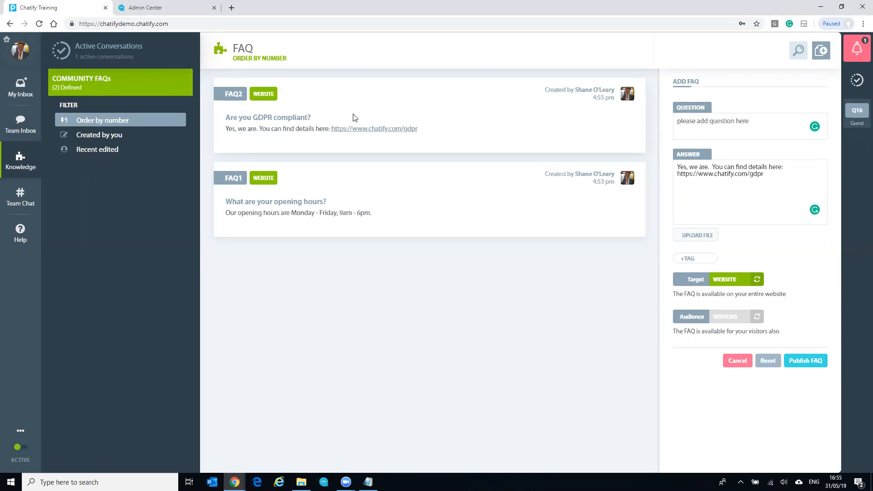
# Go back to the Team Inbox after checking FAQ1 and FAQ2 in the knowledge base
pyautogui.click(20, 121)
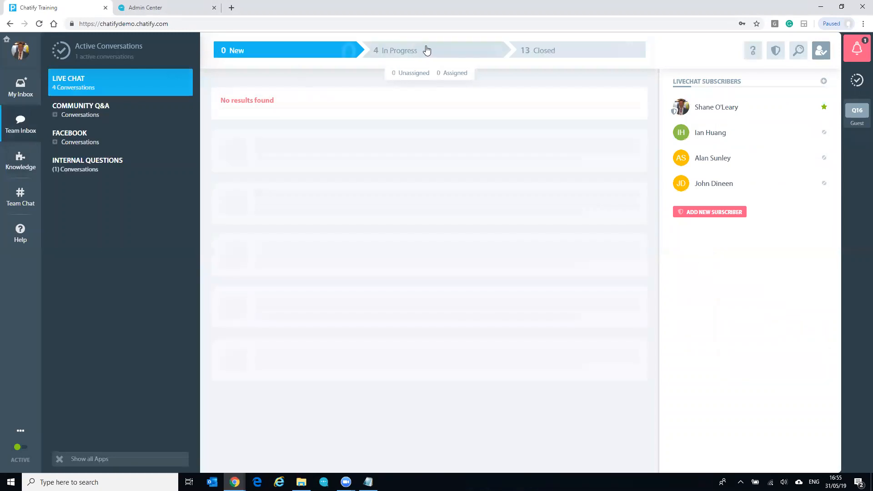
# Send 'Check out FAQ2' in the in-progress Q16 conversation, then switch to the Admin Center
pyautogui.click(426, 50)
pyautogui.click(376, 131)
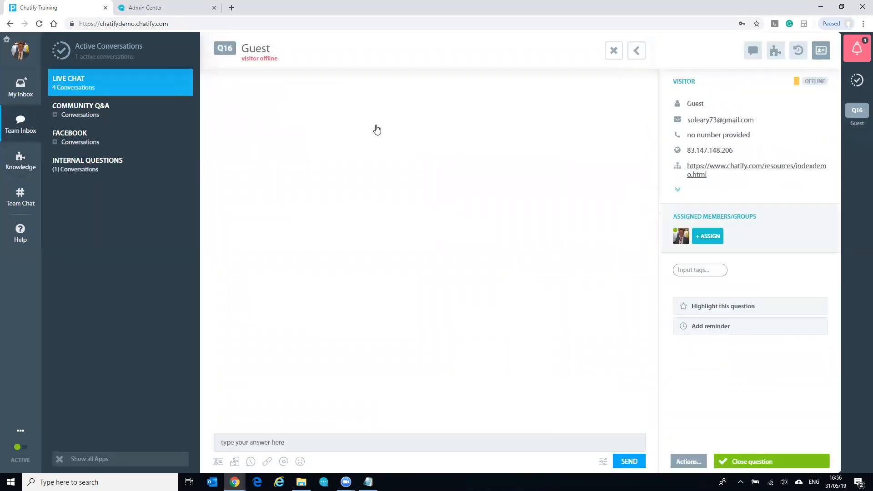
pyautogui.write('Check out FAQ2')
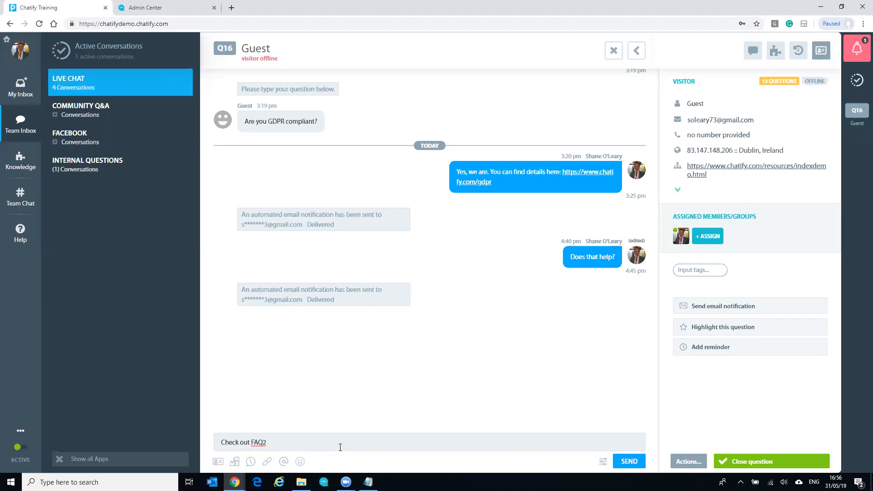
pyautogui.press('Return')
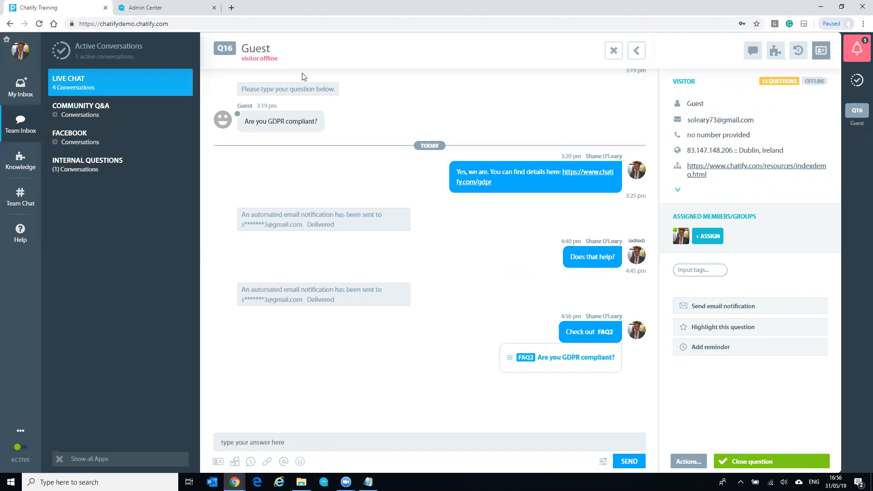
pyautogui.click(168, 8)
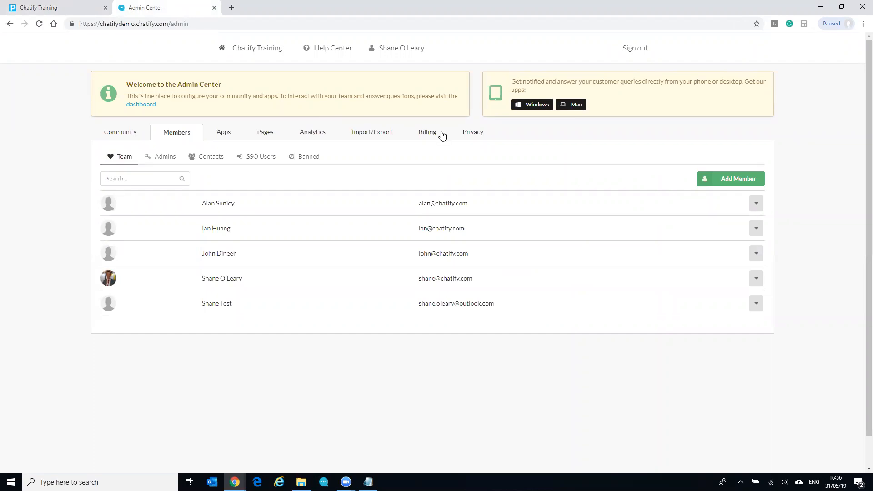
# Select the Admin Center's Import/Export tab to show the Import FAQs panel
pyautogui.click(370, 133)
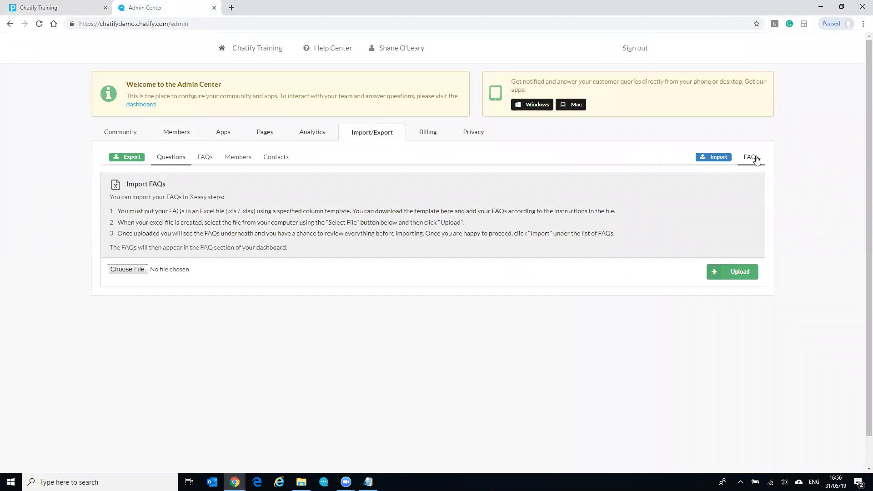